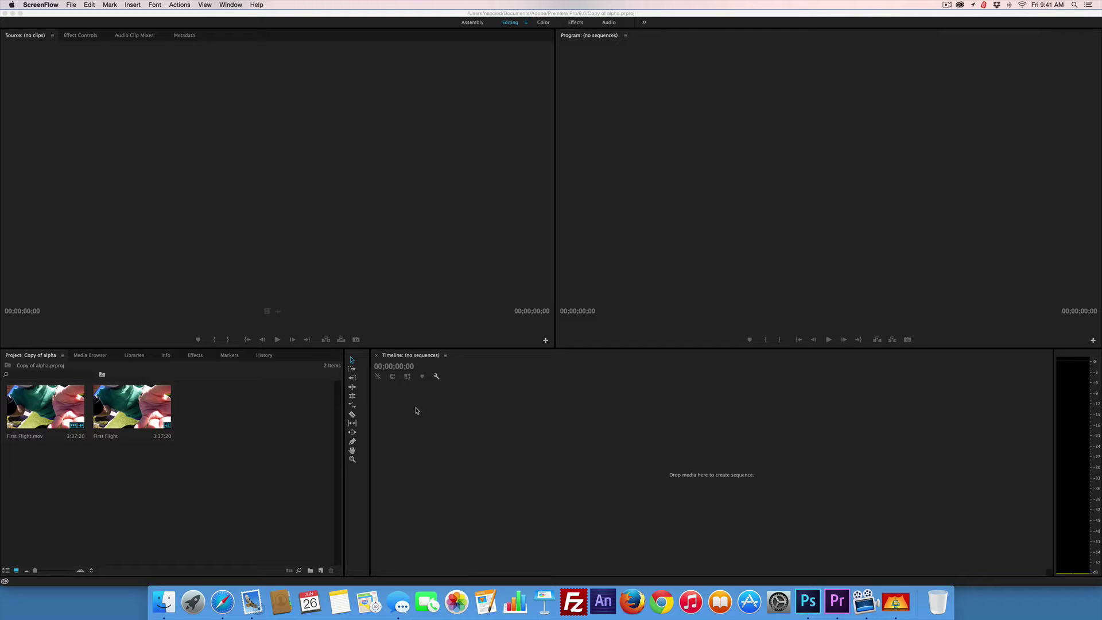
Create a sequence in the empty timeline from the First Flight.mov clip.
click(55, 404)
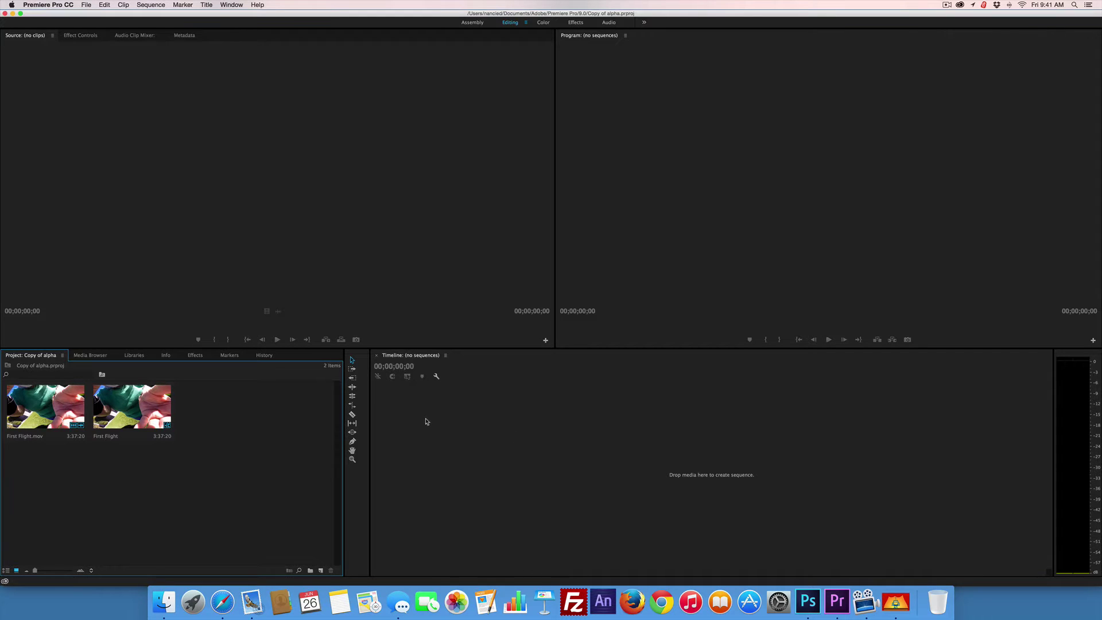
drag(72, 413, 484, 434)
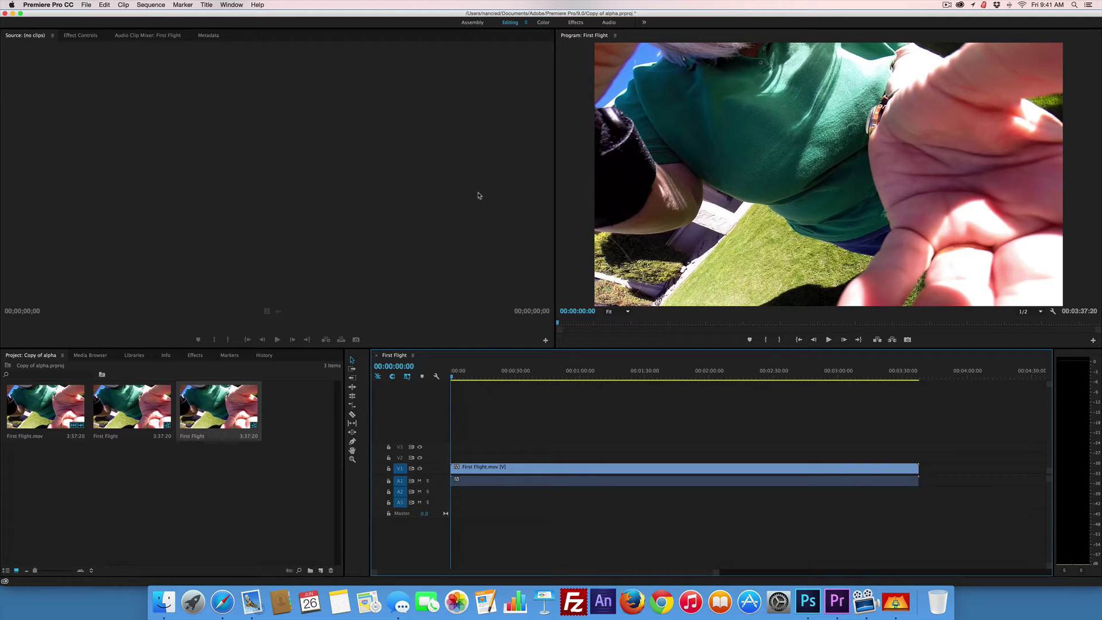
Switch to Photoshop, duplicate the logo's Background layer as Background copy, and hide the original Background layer.
click(808, 609)
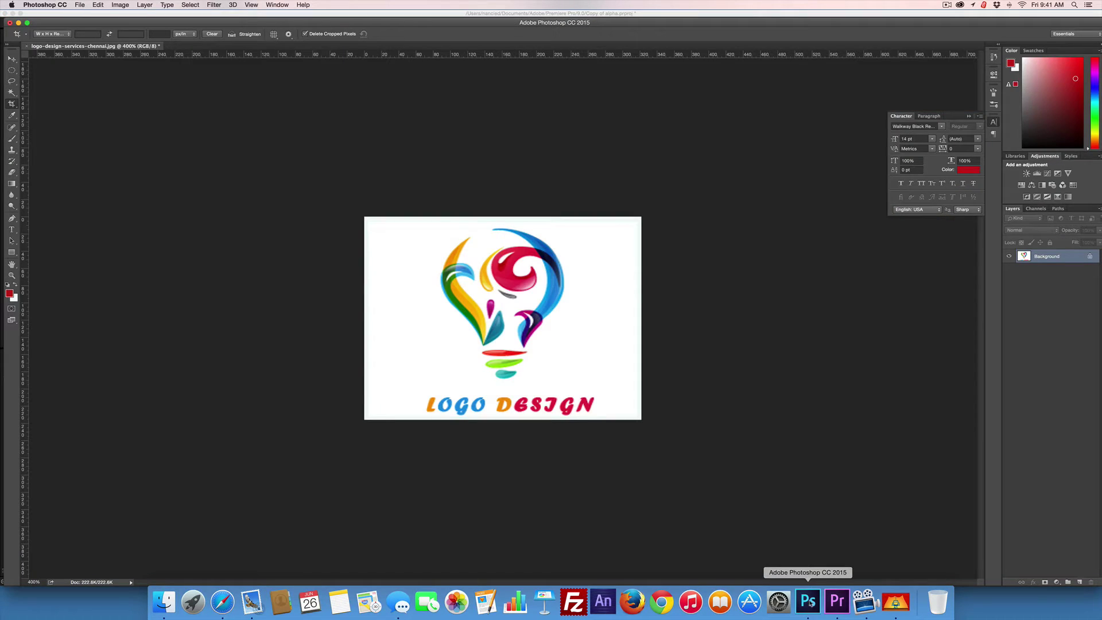
click(969, 117)
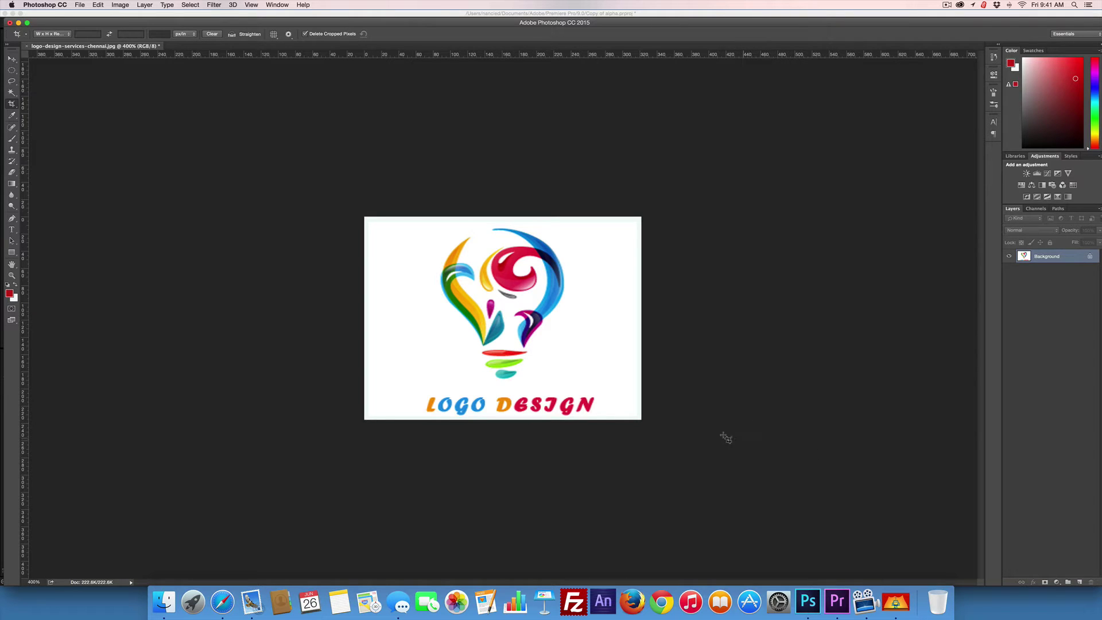
click(145, 5)
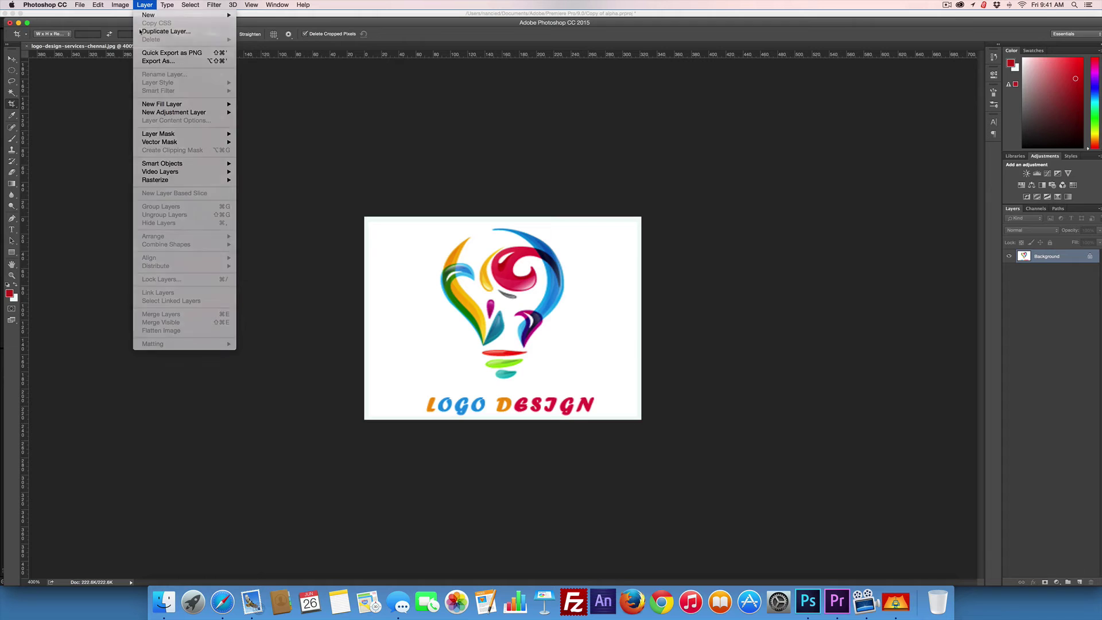
click(165, 36)
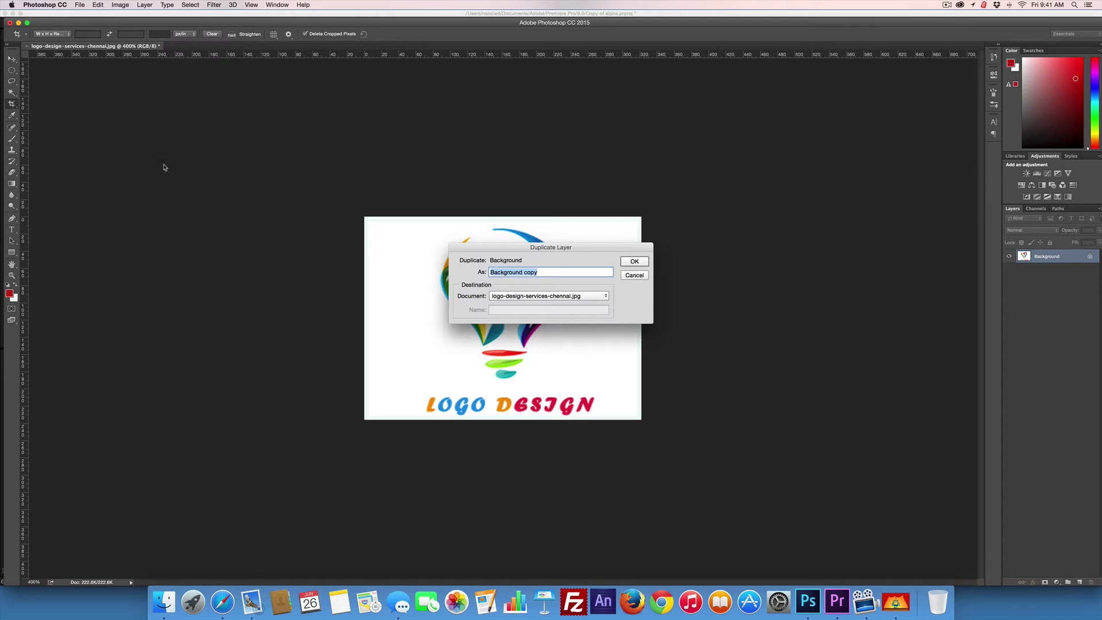
click(641, 263)
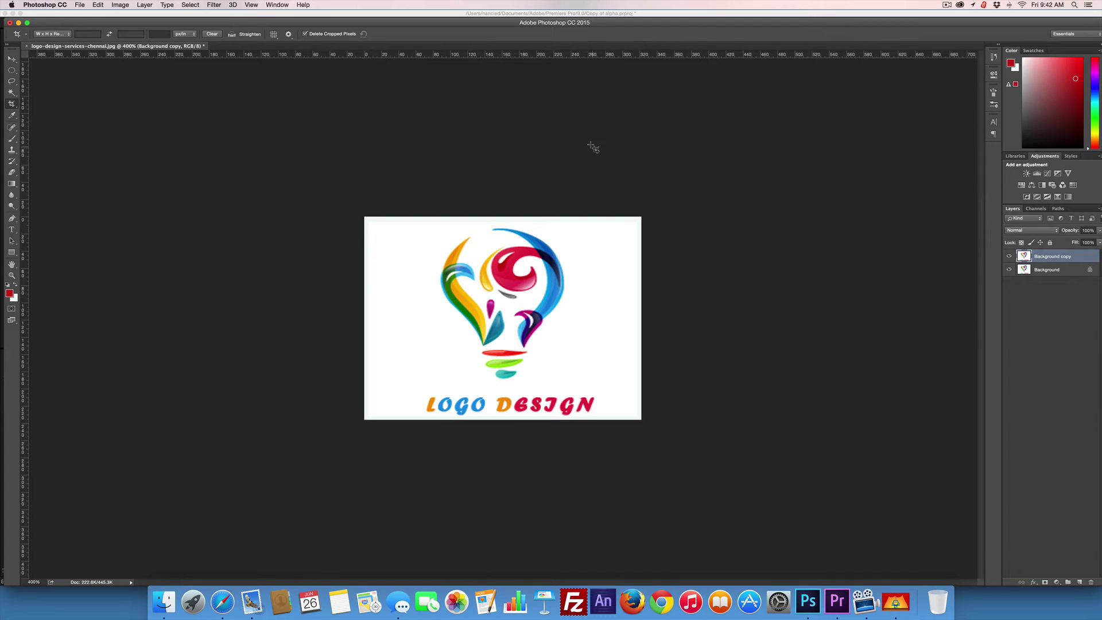
click(1009, 270)
Select the white area around the logo with the Magic Wand tool, adding the enclosed white areas inside the lettering.
click(11, 92)
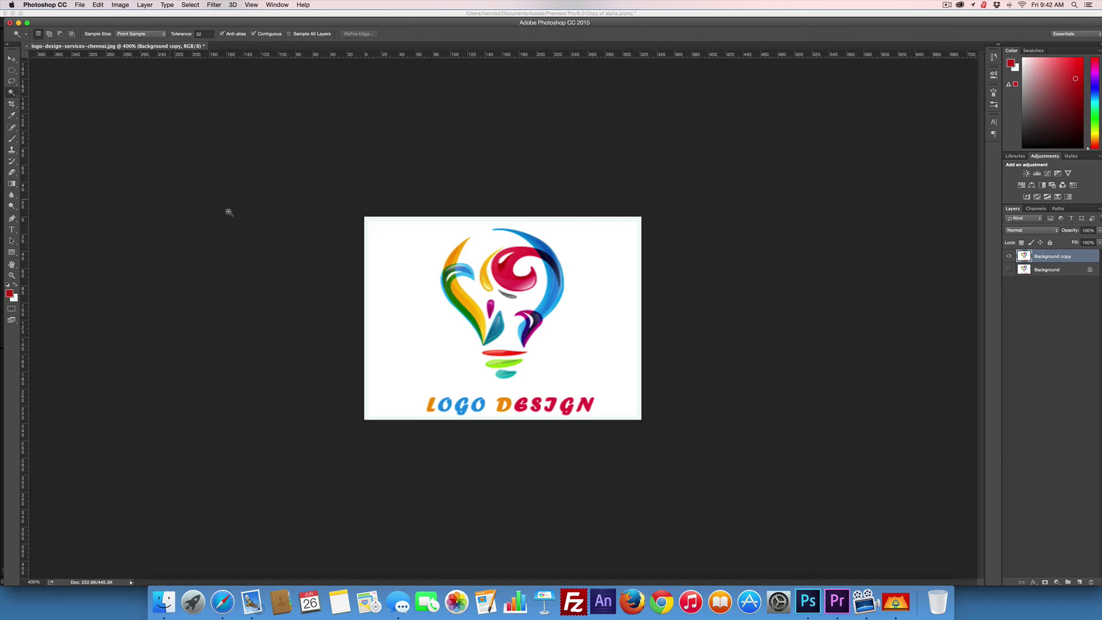
click(385, 258)
shift+click(445, 406)
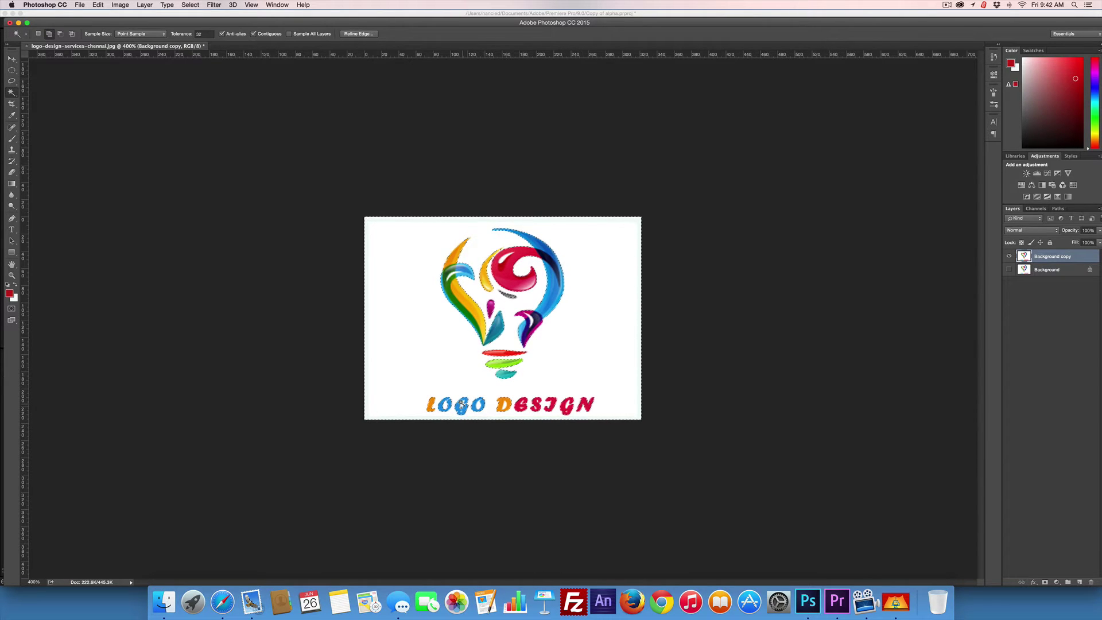
shift+click(479, 406)
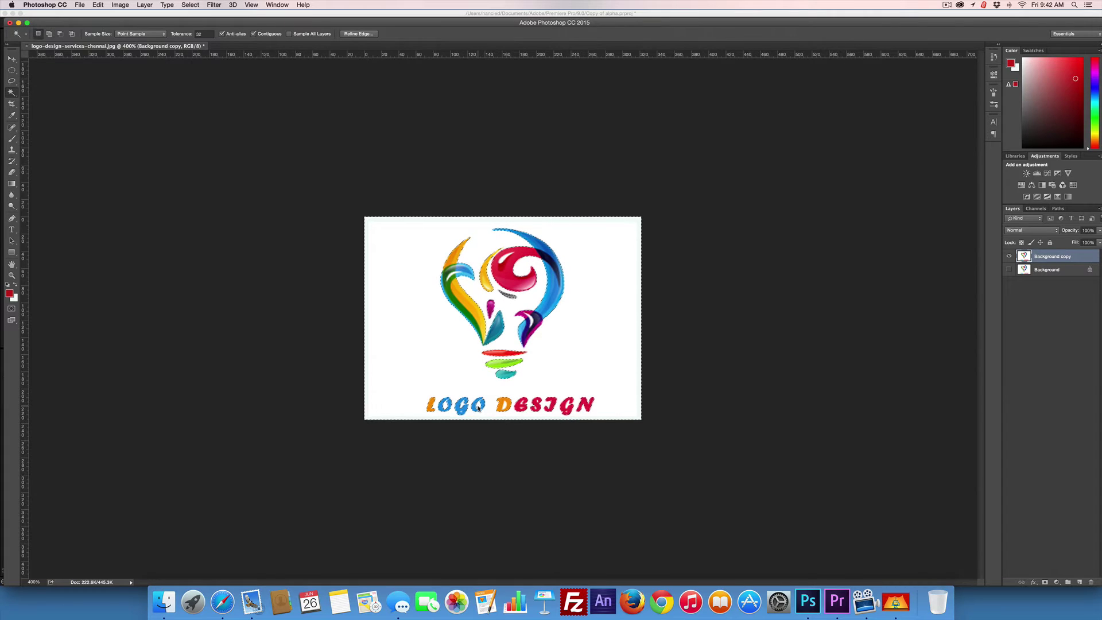
shift+click(503, 408)
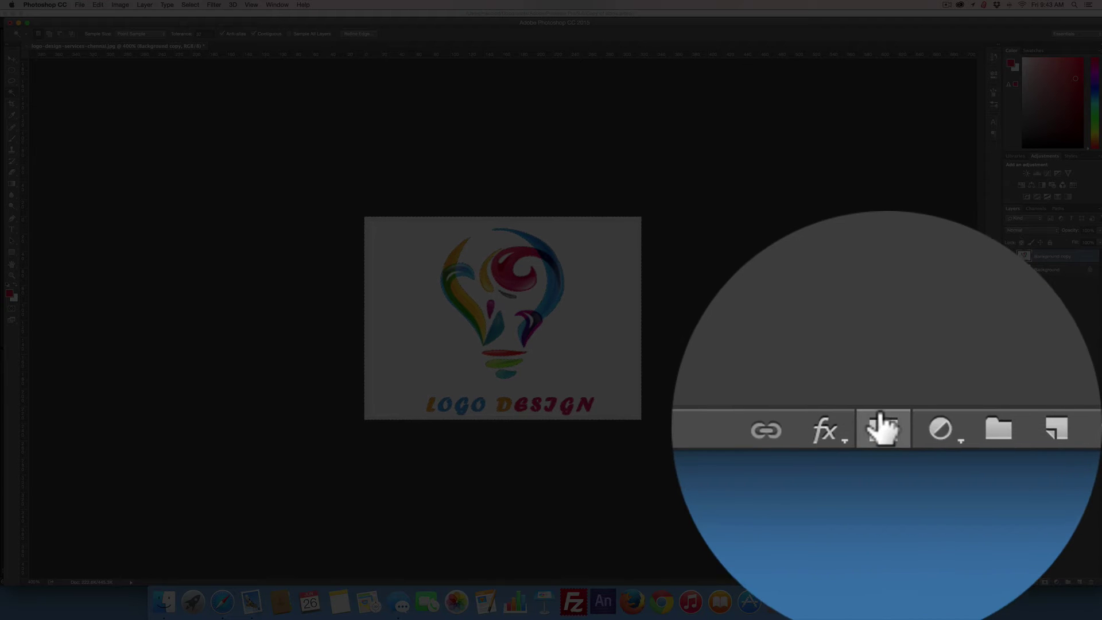
click(1046, 582)
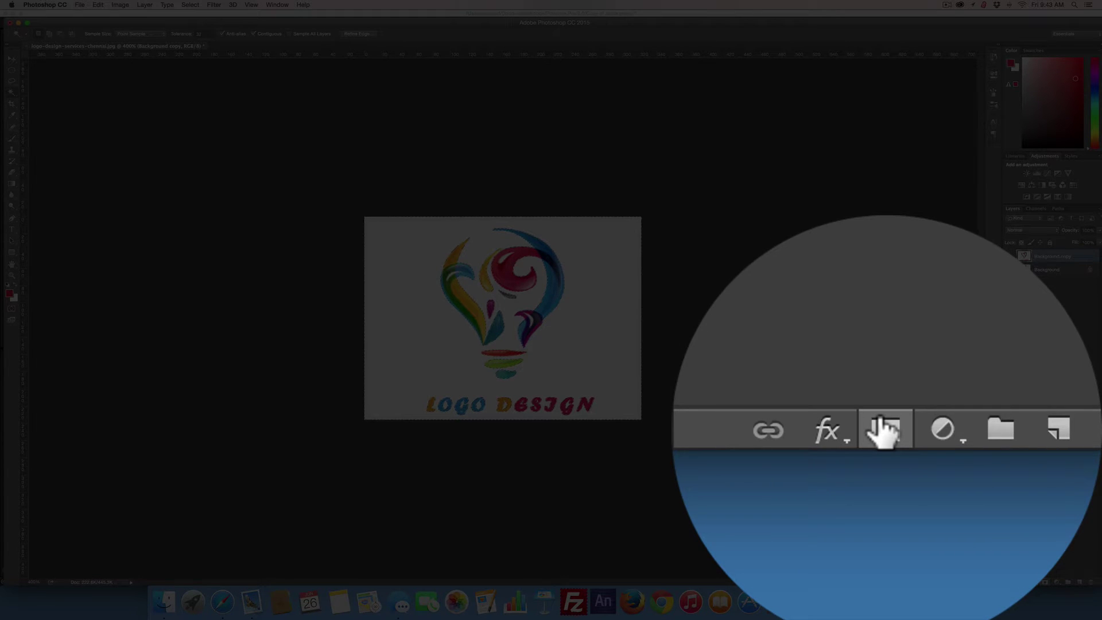
click(1045, 582)
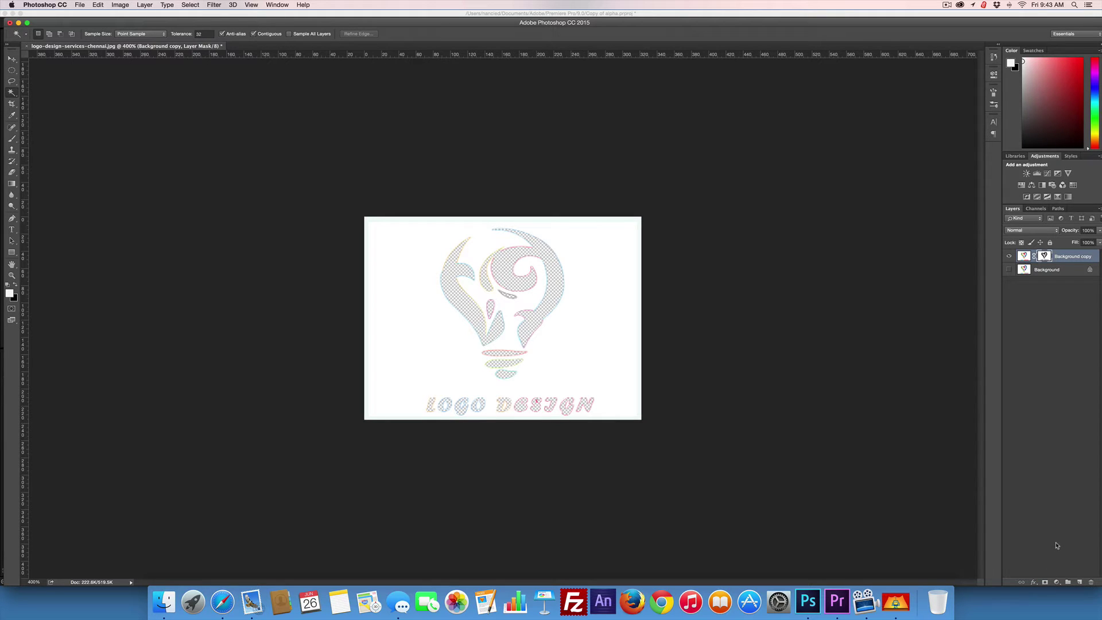
key(super+z)
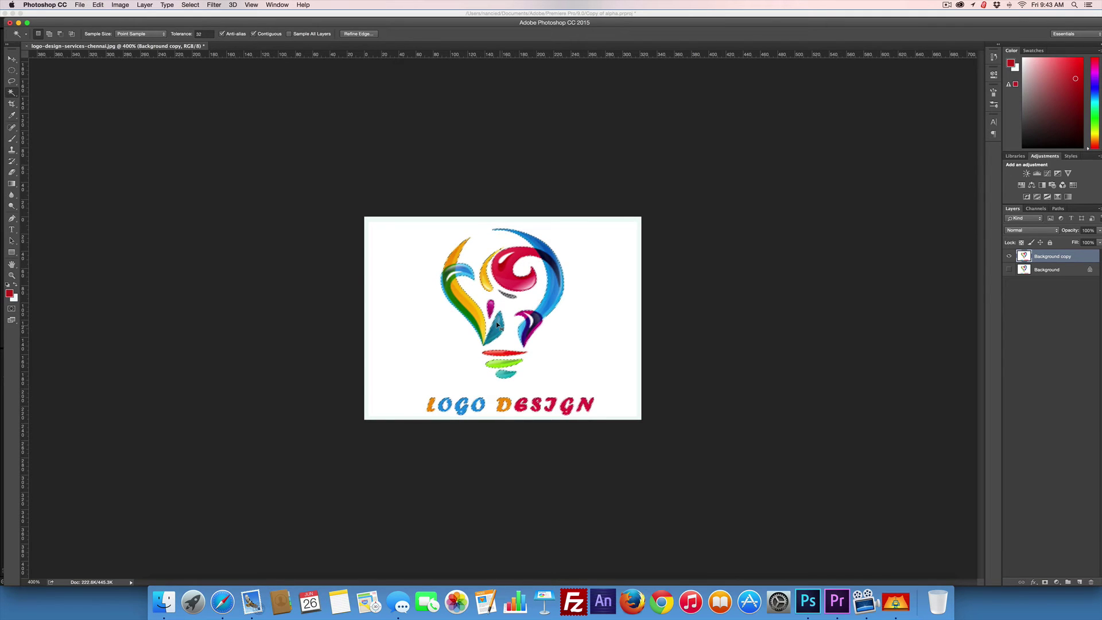
Add a layer mask from the selection to the Background copy layer and invert it to hide the white background.
key(super+shift+i)
click(1045, 582)
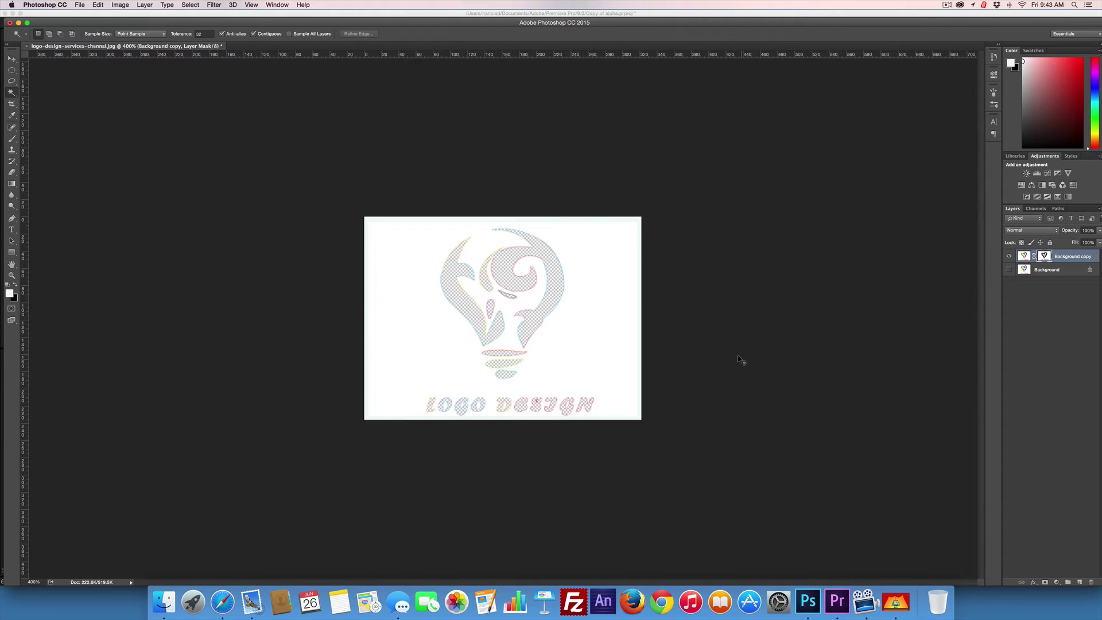
key(super+i)
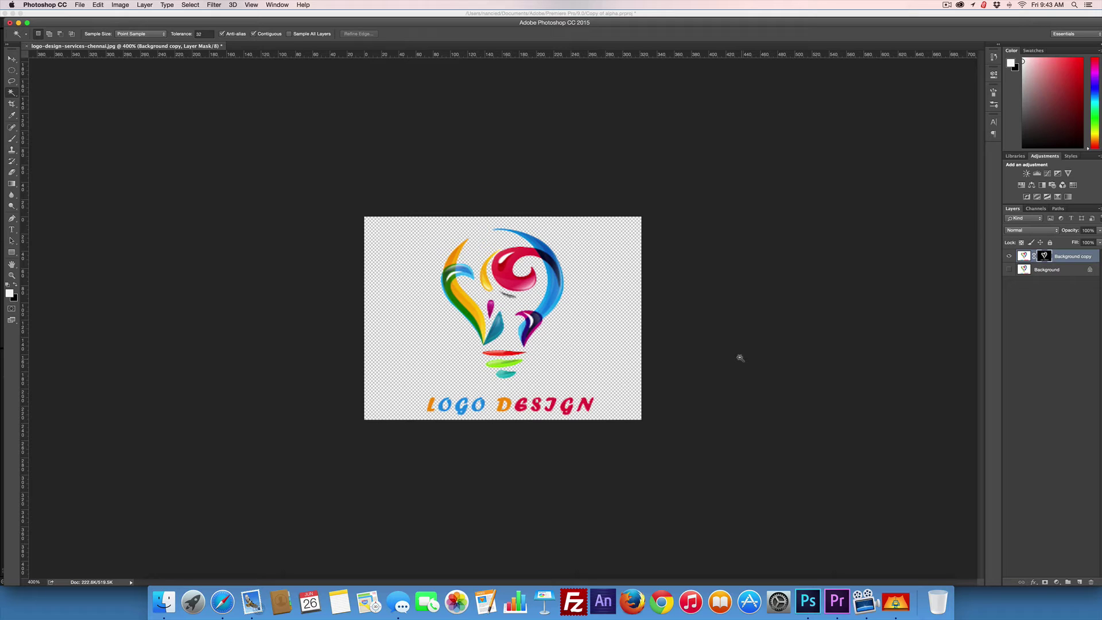
Quick-export the masked logo layer to the Desktop as Background copy.png and close the Finder window.
right_click(1076, 257)
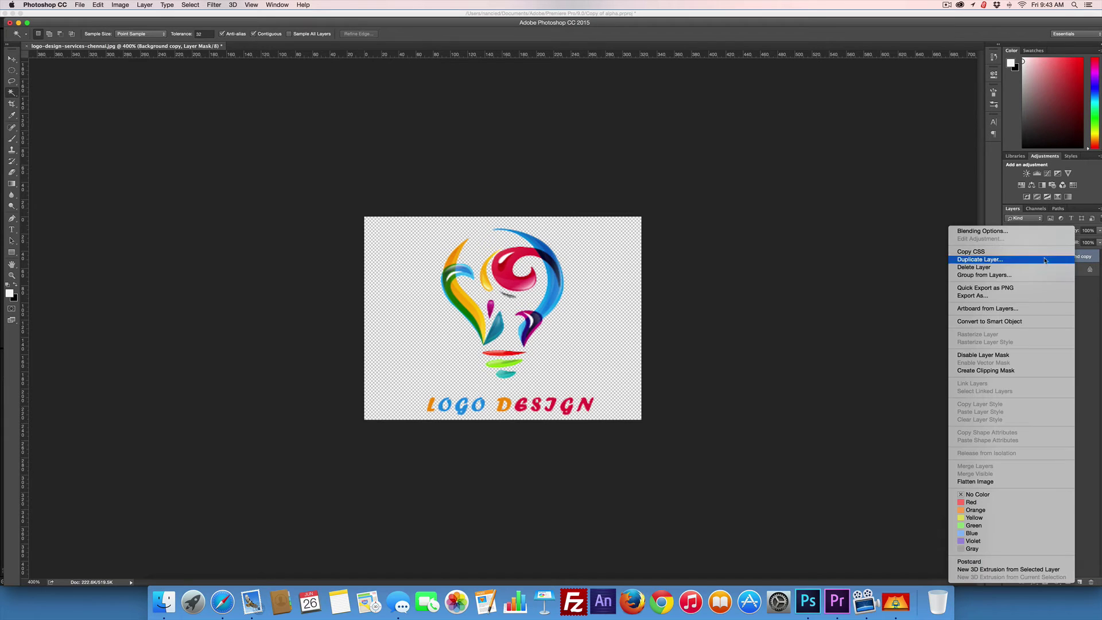
click(1030, 289)
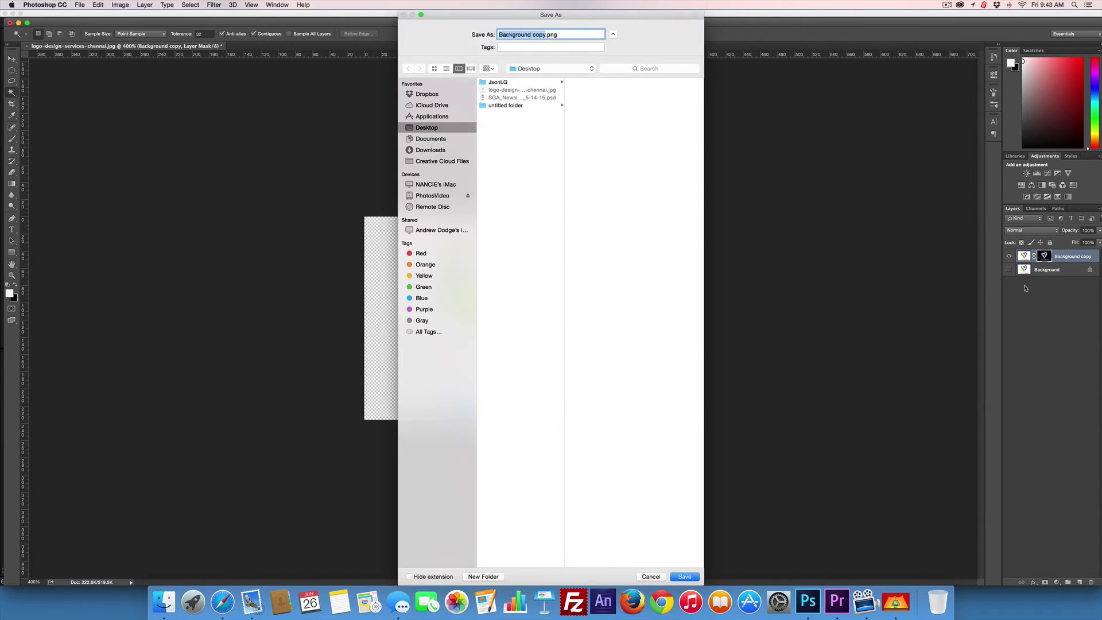
click(685, 577)
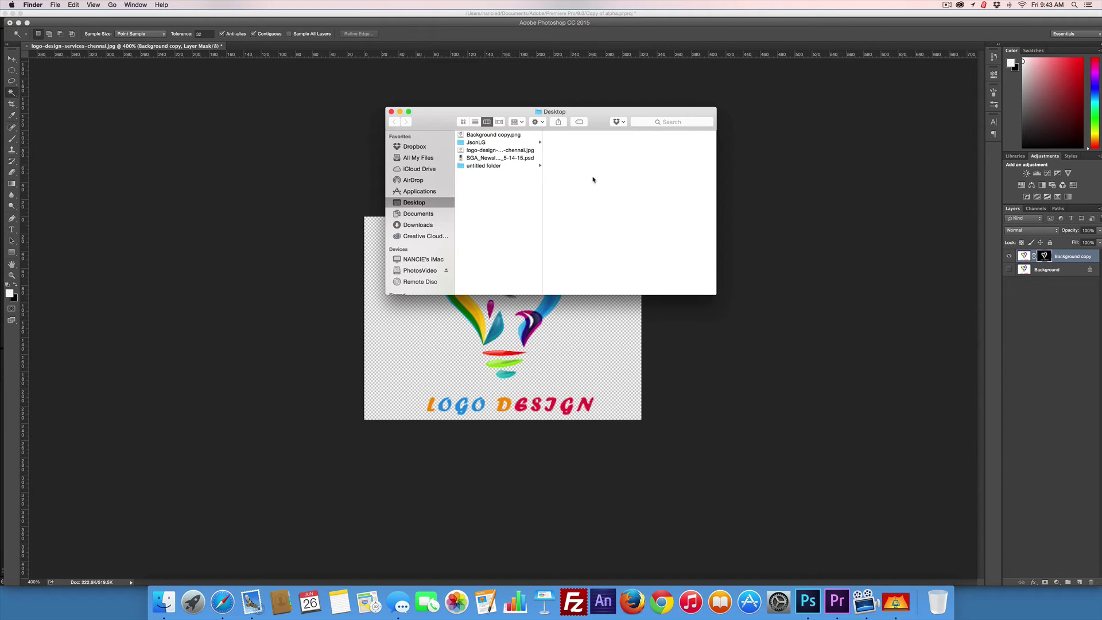
click(391, 111)
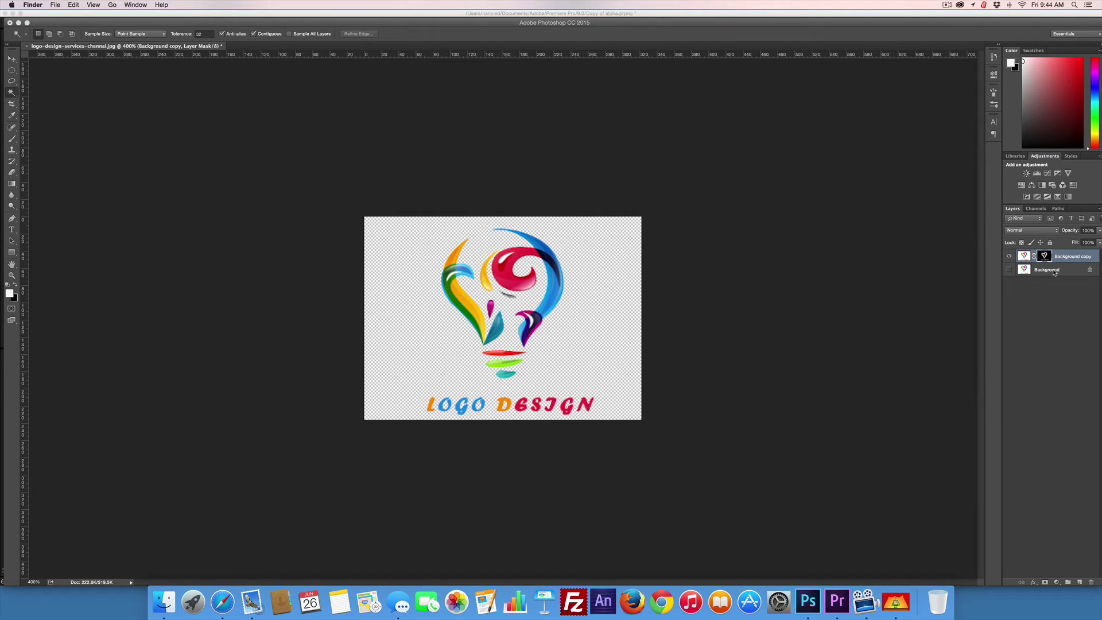
click(789, 253)
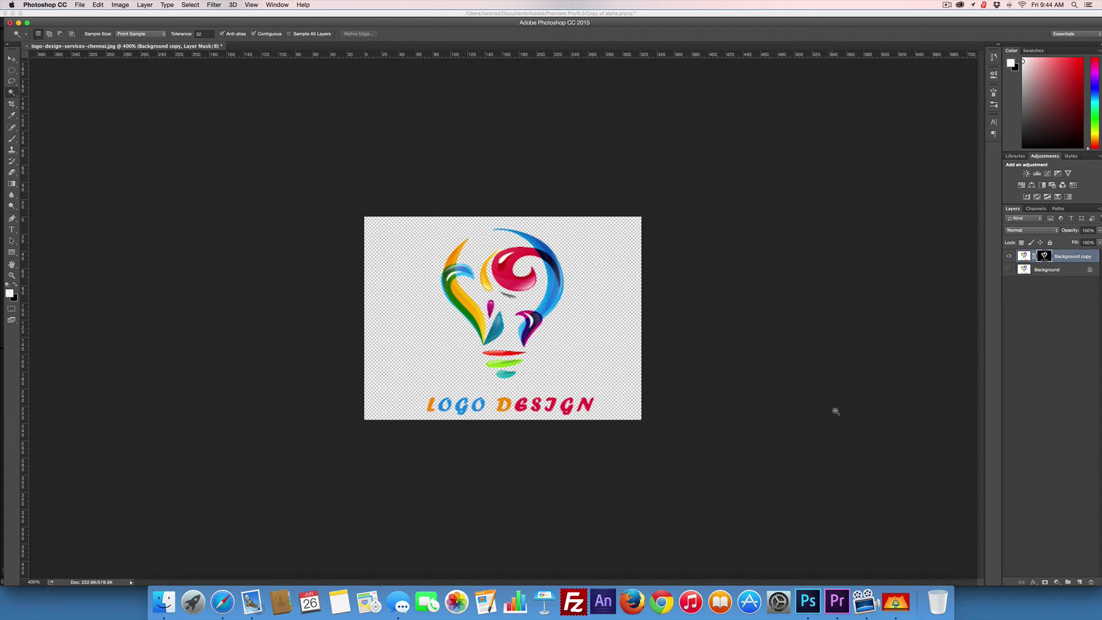
Switch to Premiere Pro, import Background copy.png from the Desktop, and place it on track V2 at the start of the sequence.
click(838, 607)
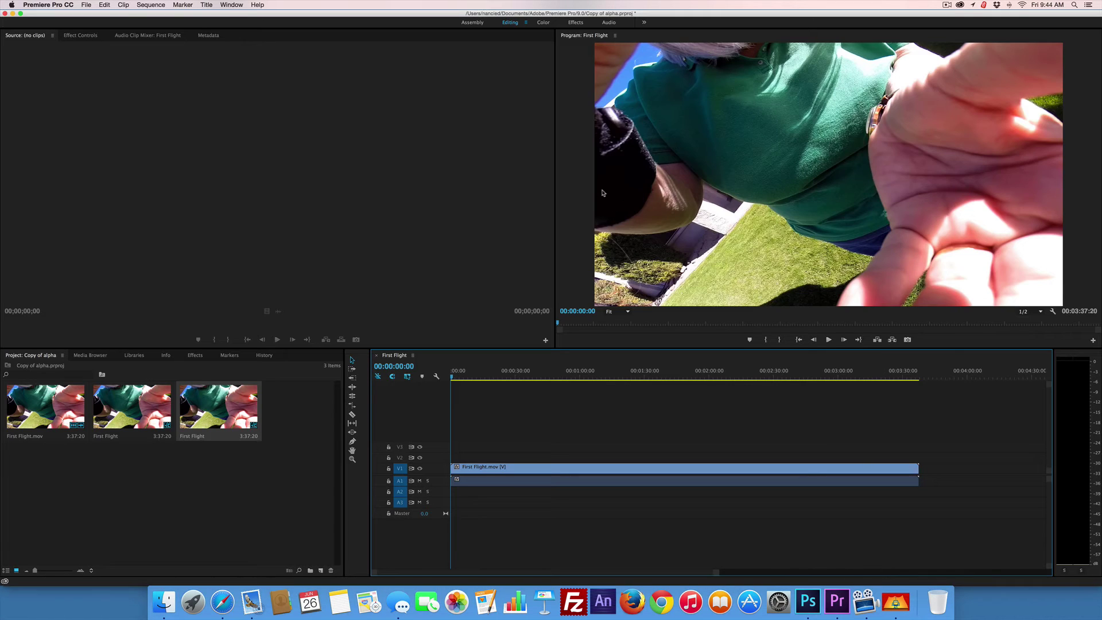
click(86, 5)
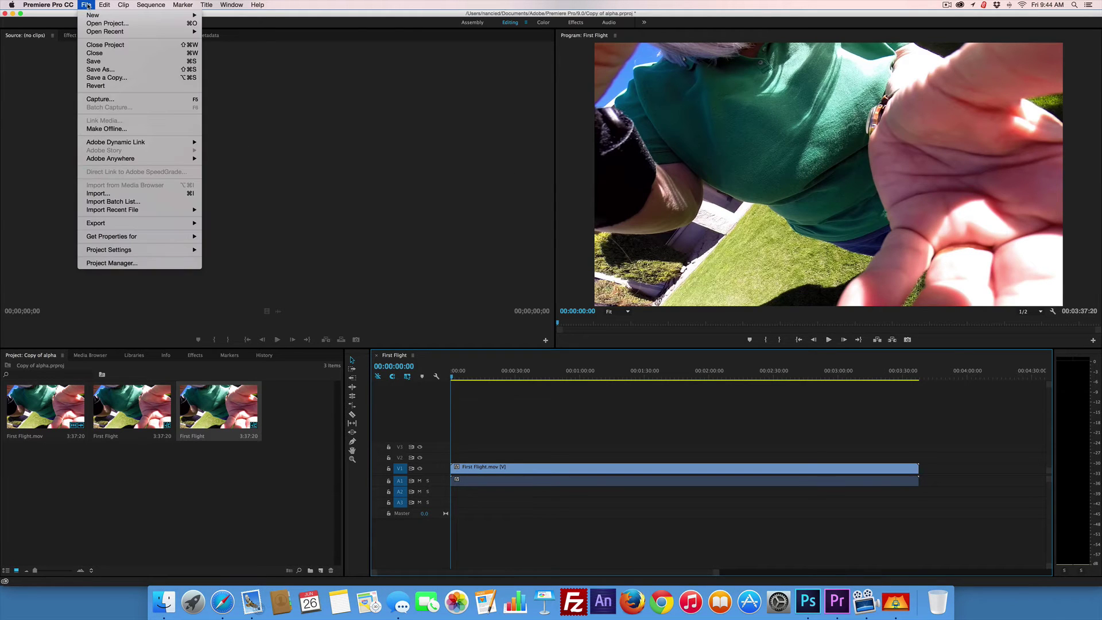
click(85, 195)
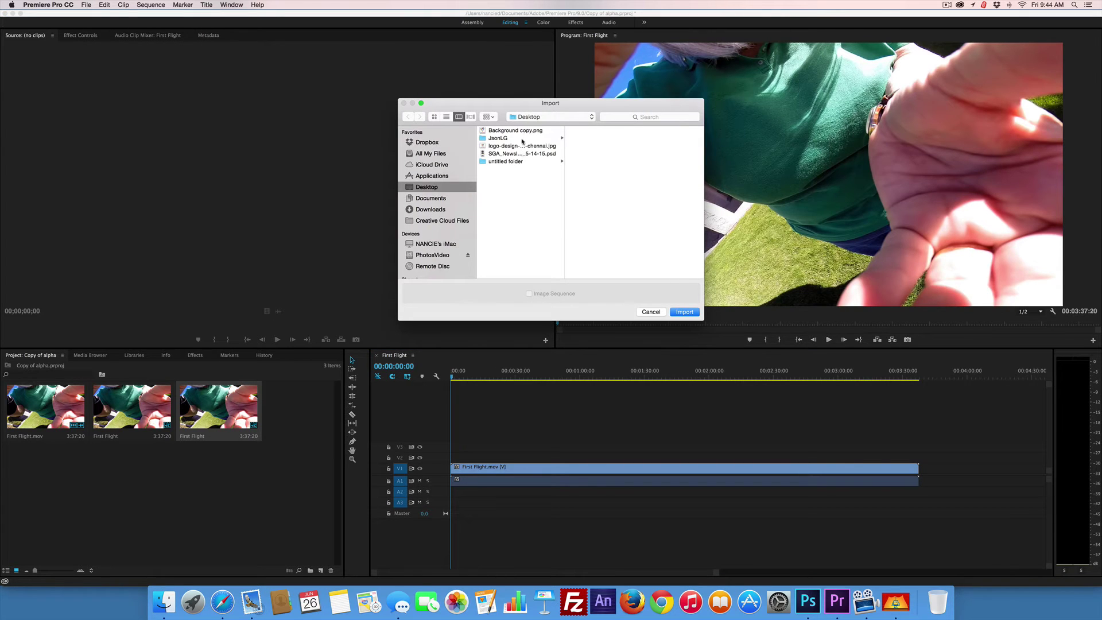
click(516, 131)
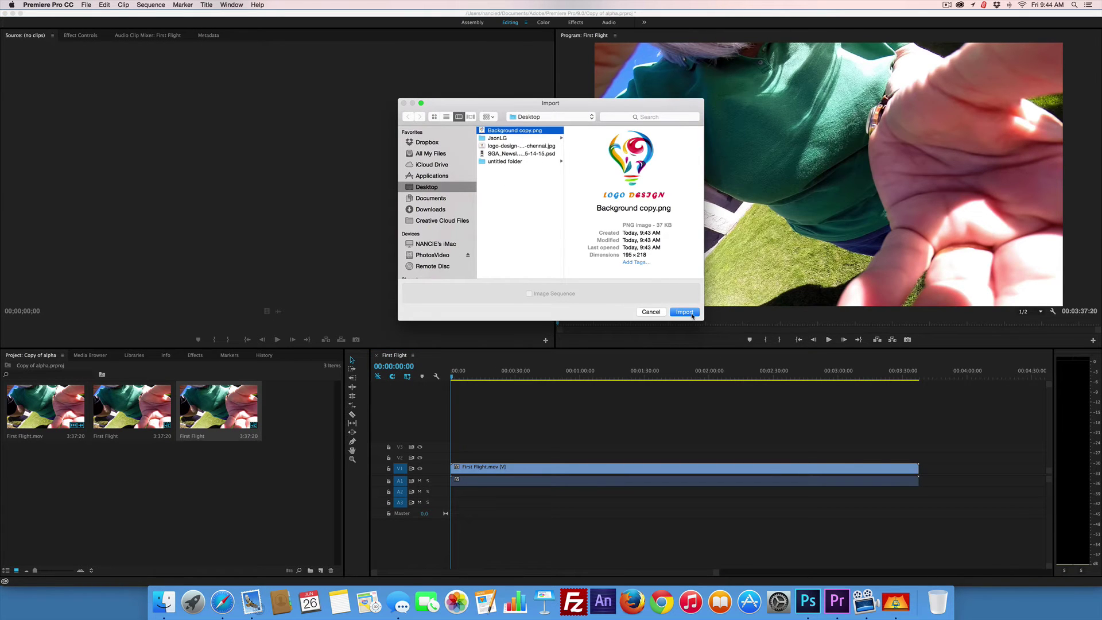
click(686, 313)
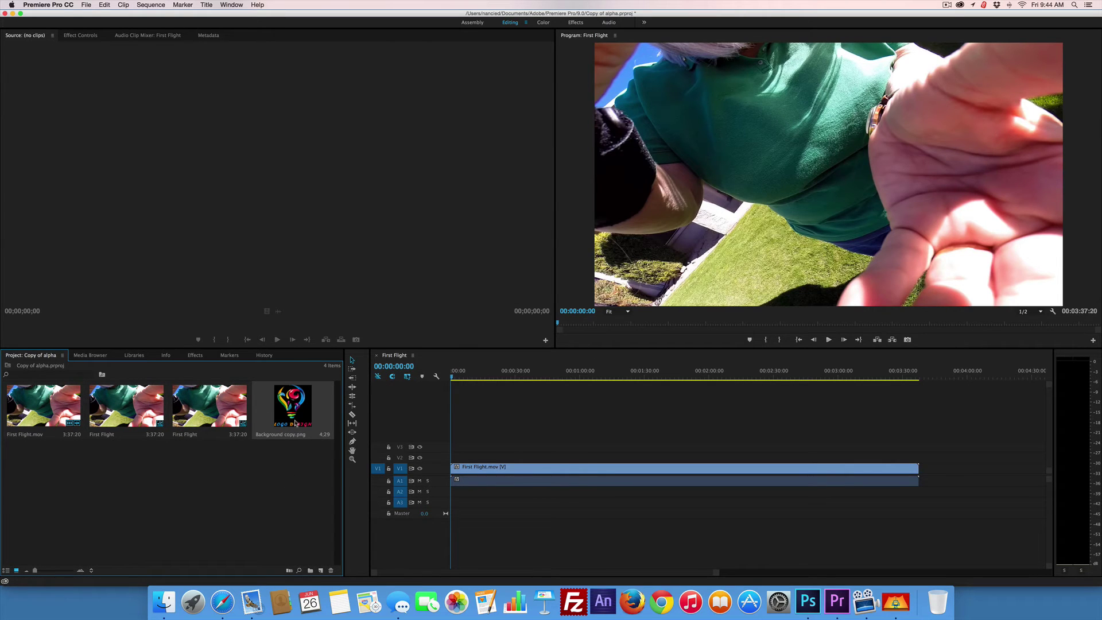
drag(299, 421, 446, 454)
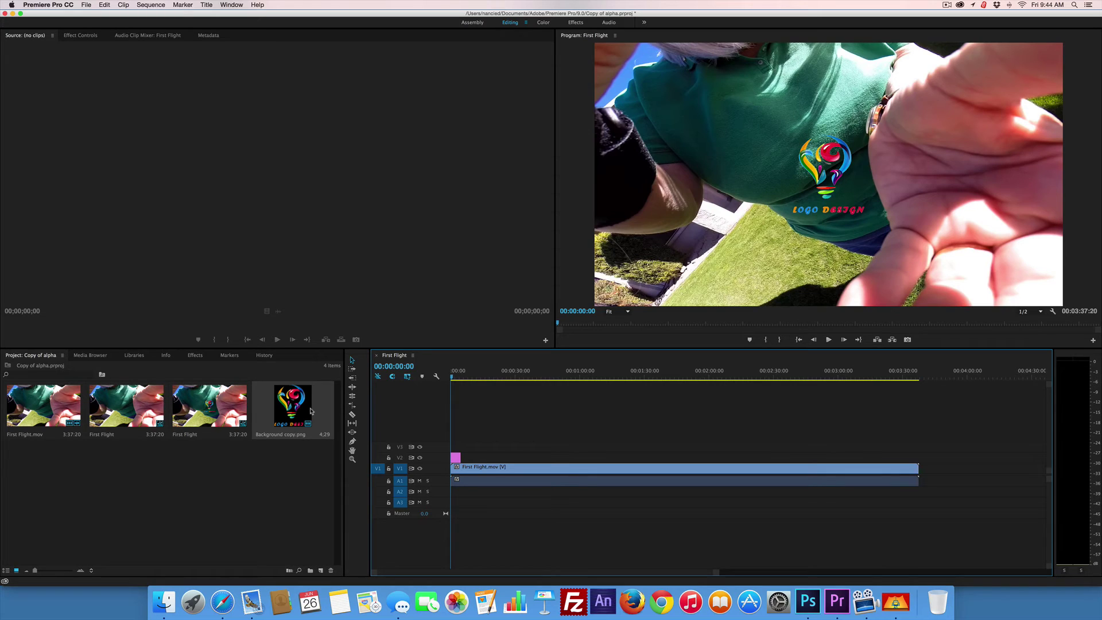
Return to Photoshop, display the Background copy layer's mask, and paint the bulb's interior and base solid white with the Brush tool.
click(809, 602)
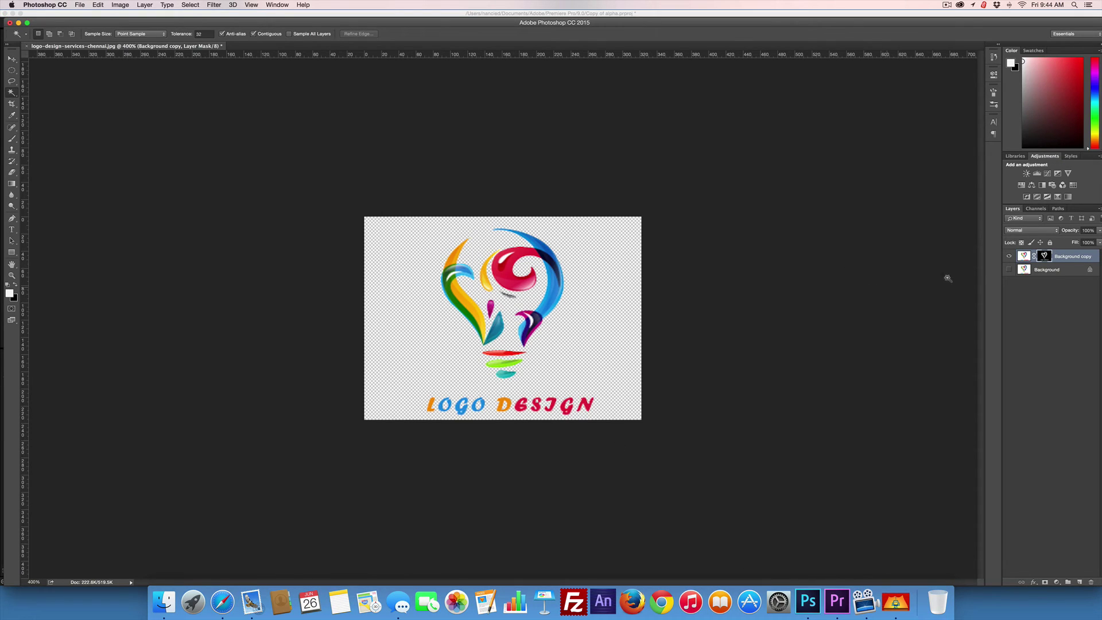
alt+click(1043, 256)
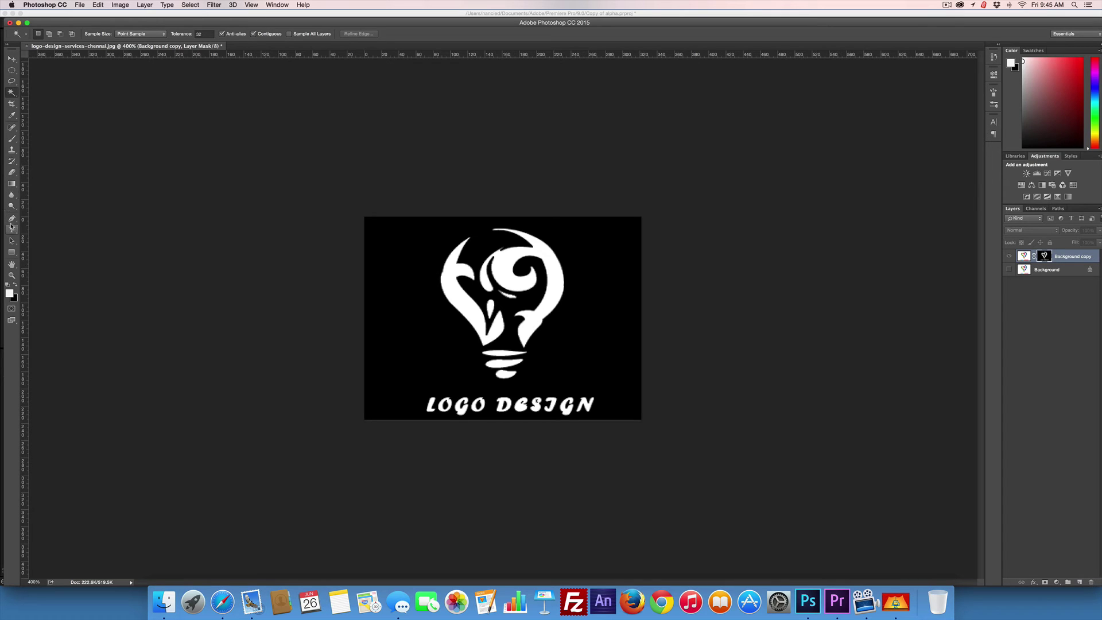
click(12, 140)
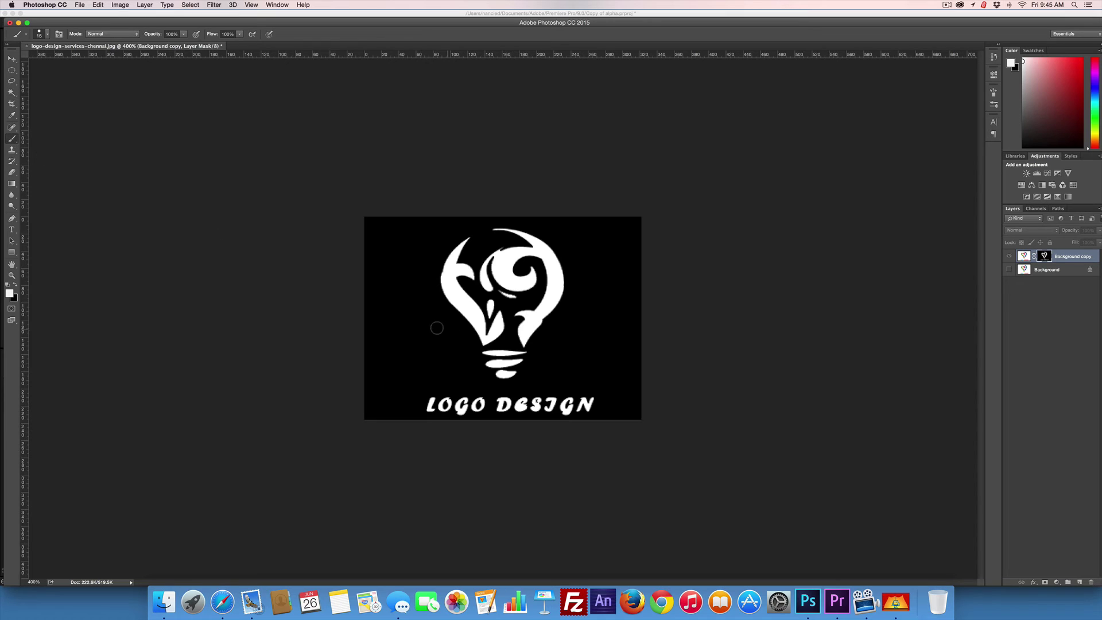
mouse_move(484, 280)
mouse_down()
mouse_move(515, 286)
mouse_move(504, 300)
mouse_move(527, 311)
mouse_move(542, 281)
mouse_move(527, 271)
mouse_move(534, 263)
mouse_move(532, 277)
mouse_move(507, 264)
mouse_move(540, 264)
mouse_move(516, 344)
mouse_move(488, 343)
mouse_move(508, 326)
mouse_move(505, 335)
mouse_move(508, 308)
mouse_move(483, 320)
mouse_move(481, 272)
mouse_move(459, 279)
mouse_move(510, 249)
mouse_move(541, 260)
mouse_move(543, 272)
mouse_move(501, 263)
mouse_move(495, 272)
mouse_move(460, 266)
mouse_move(462, 252)
mouse_move(492, 235)
mouse_move(525, 246)
mouse_move(467, 262)
mouse_move(502, 351)
mouse_up()
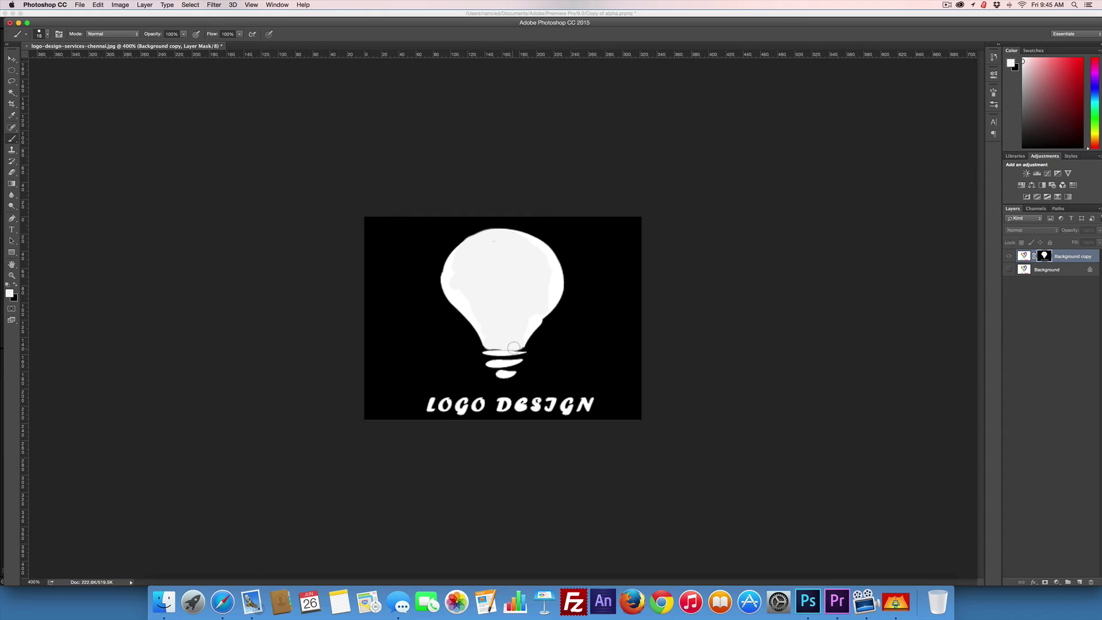
mouse_move(515, 348)
mouse_down()
mouse_move(513, 358)
mouse_move(489, 348)
mouse_move(504, 371)
mouse_move(518, 348)
mouse_move(503, 362)
mouse_up()
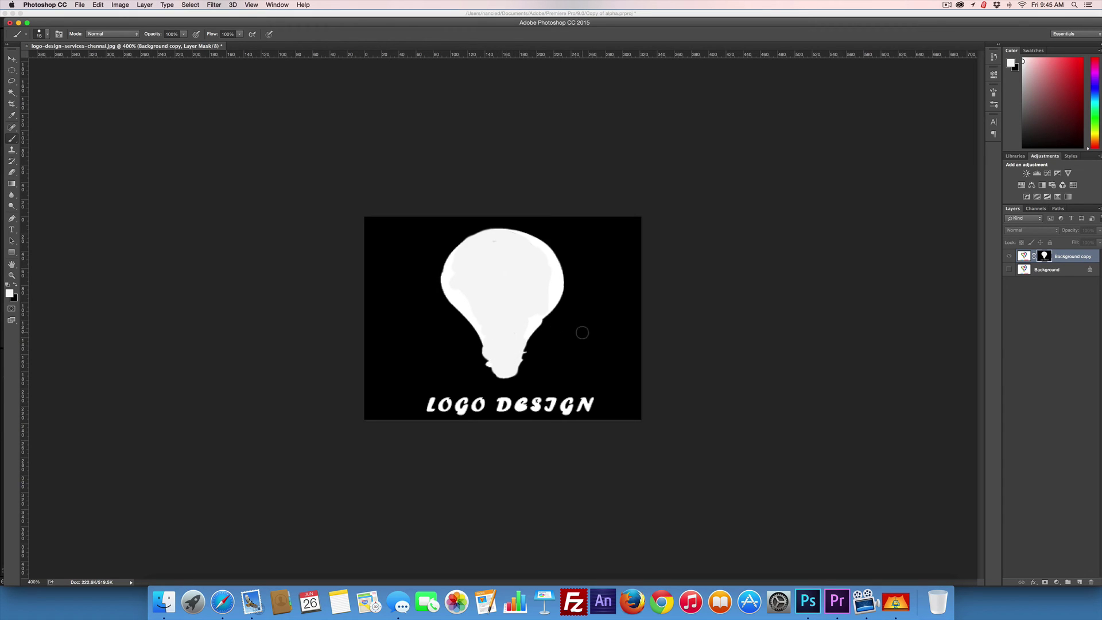
Quick-export the Background copy layer as a PNG to the Desktop, adding 2 to the file name.
right_click(1077, 255)
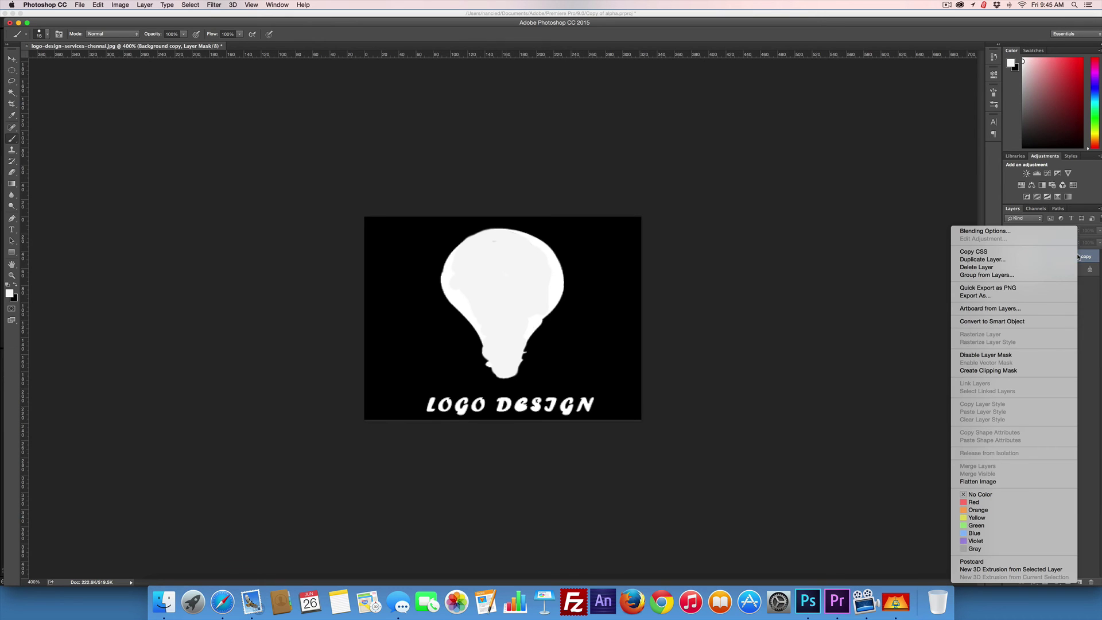
click(1028, 288)
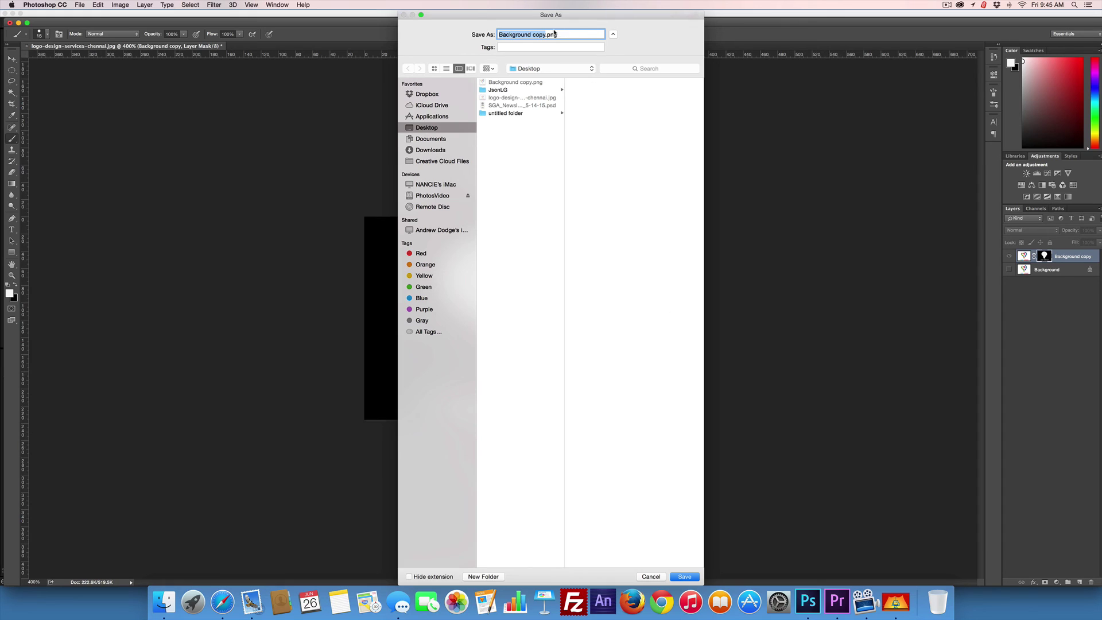
click(543, 35)
click(534, 35)
text(2)
click(690, 578)
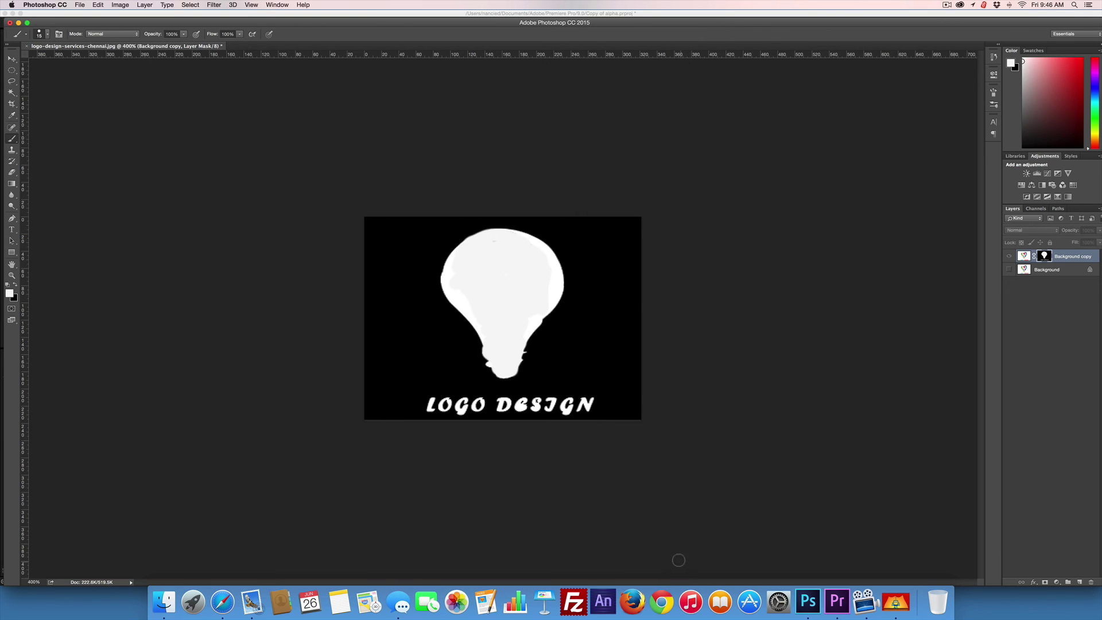
Switch to Premiere Pro, import Background 2copy.png from the Desktop, and place it on track V2 directly after the first logo clip.
click(838, 603)
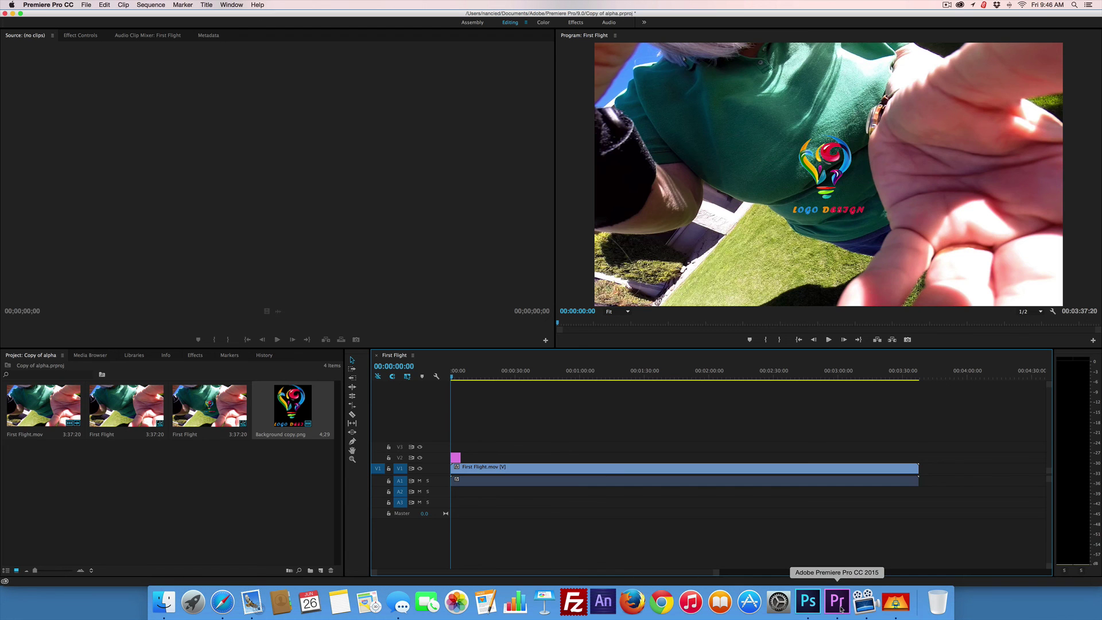
click(86, 5)
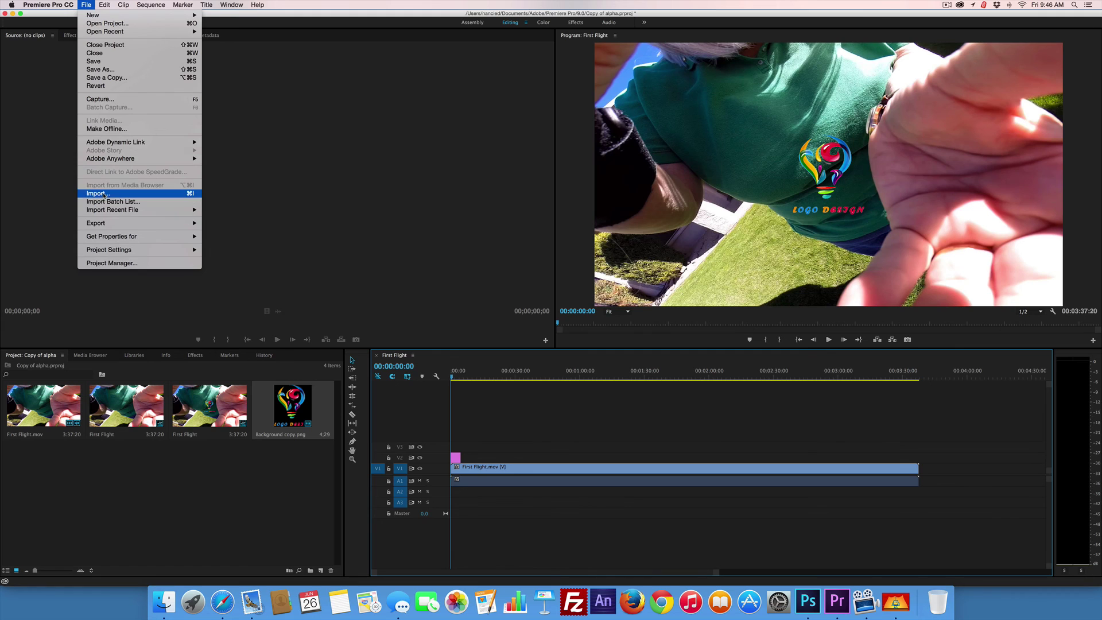
click(195, 194)
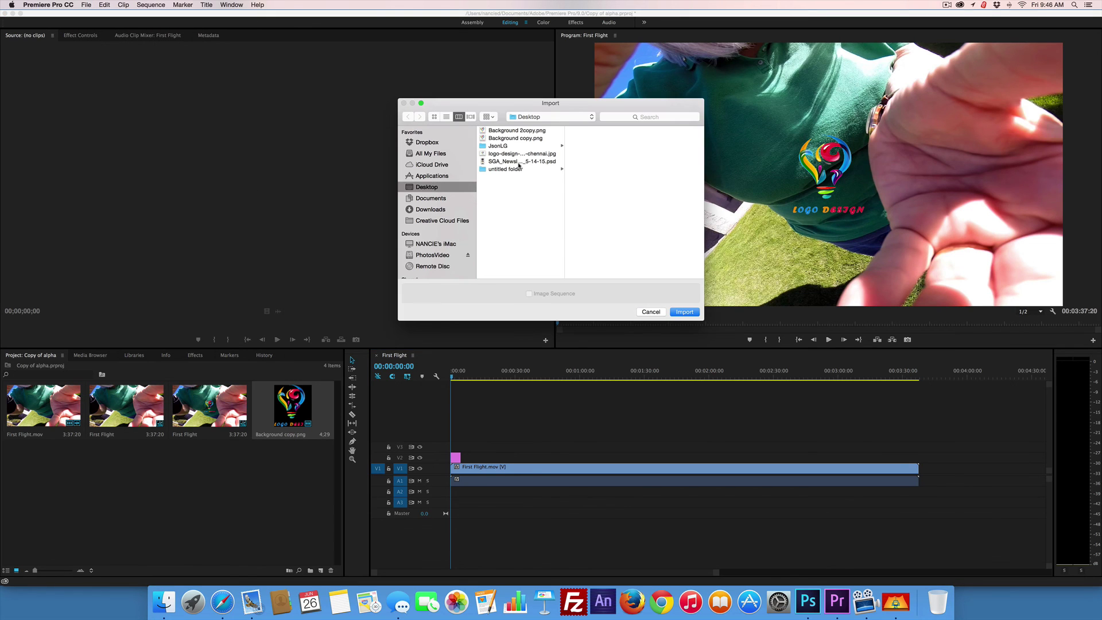
click(515, 131)
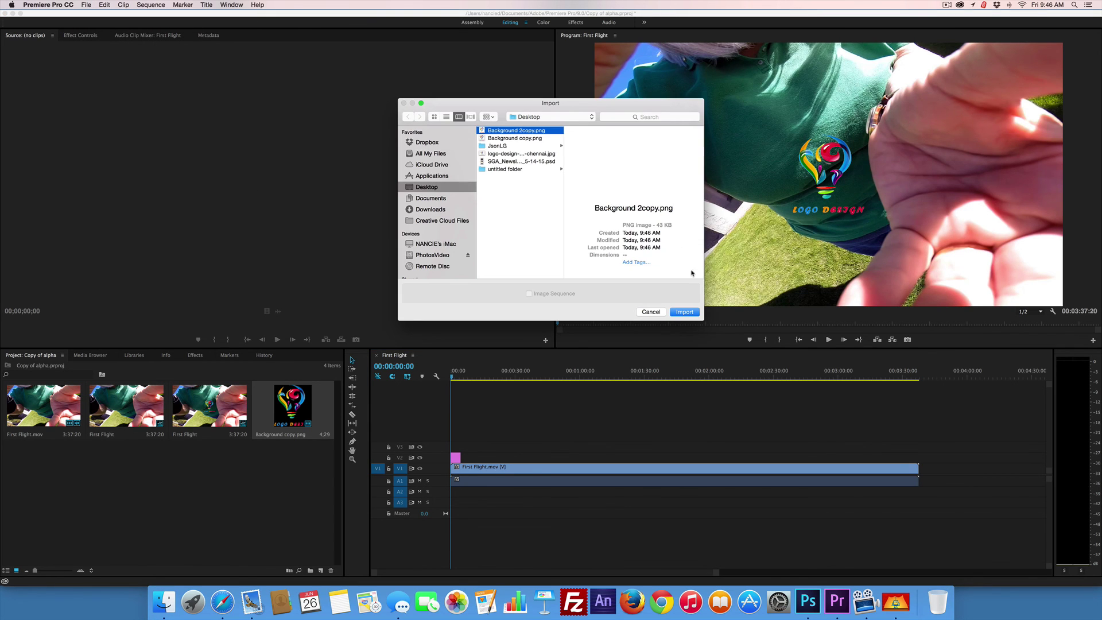
click(684, 312)
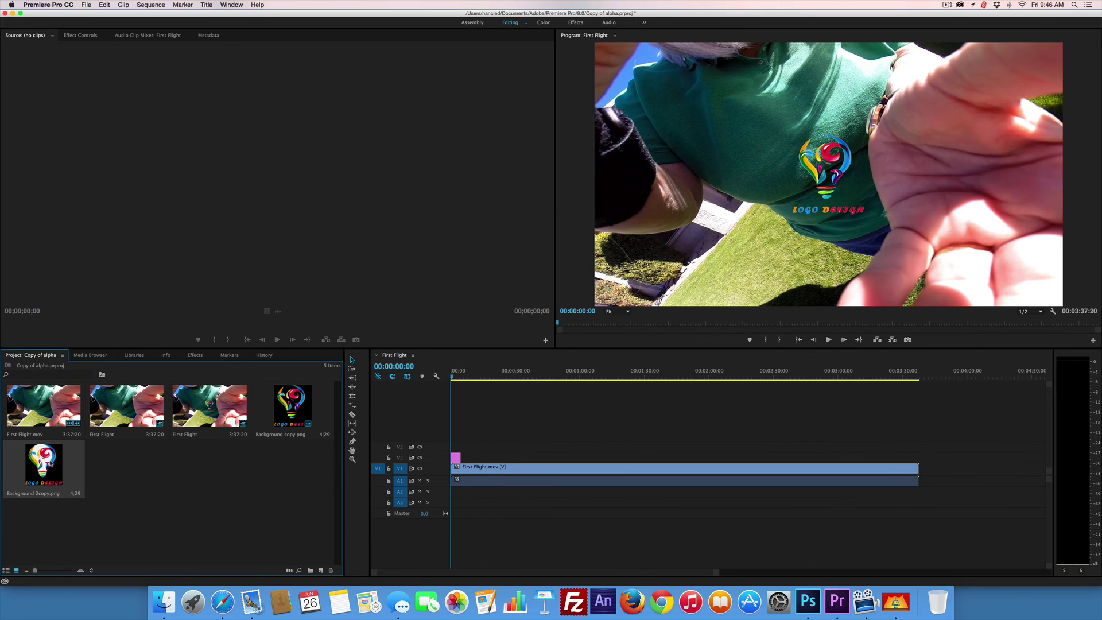
drag(51, 464, 450, 466)
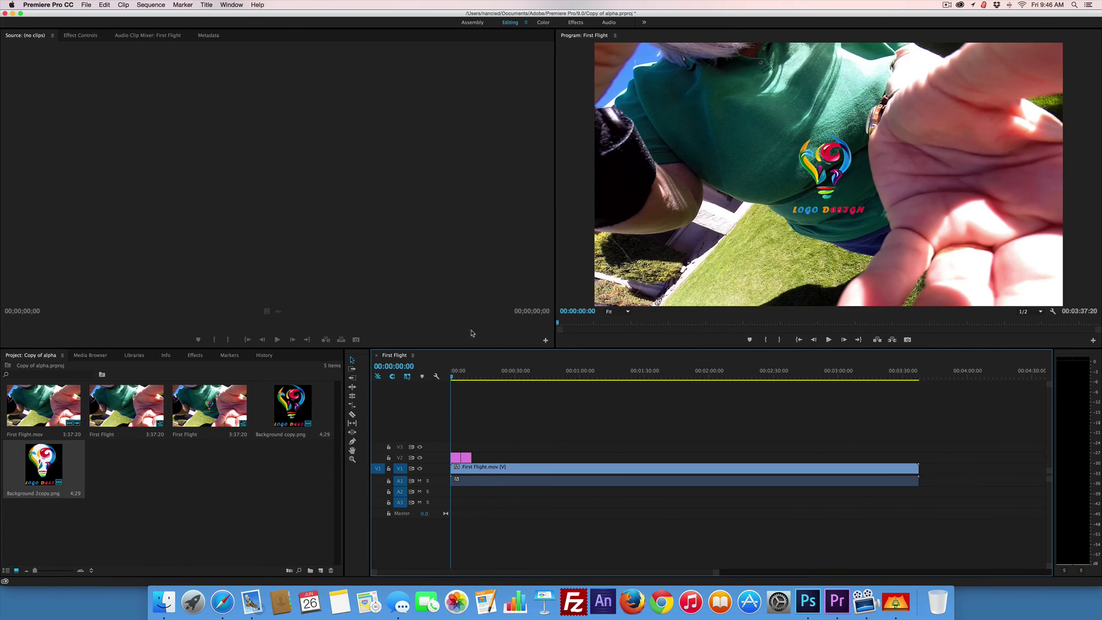
drag(453, 377, 330, 281)
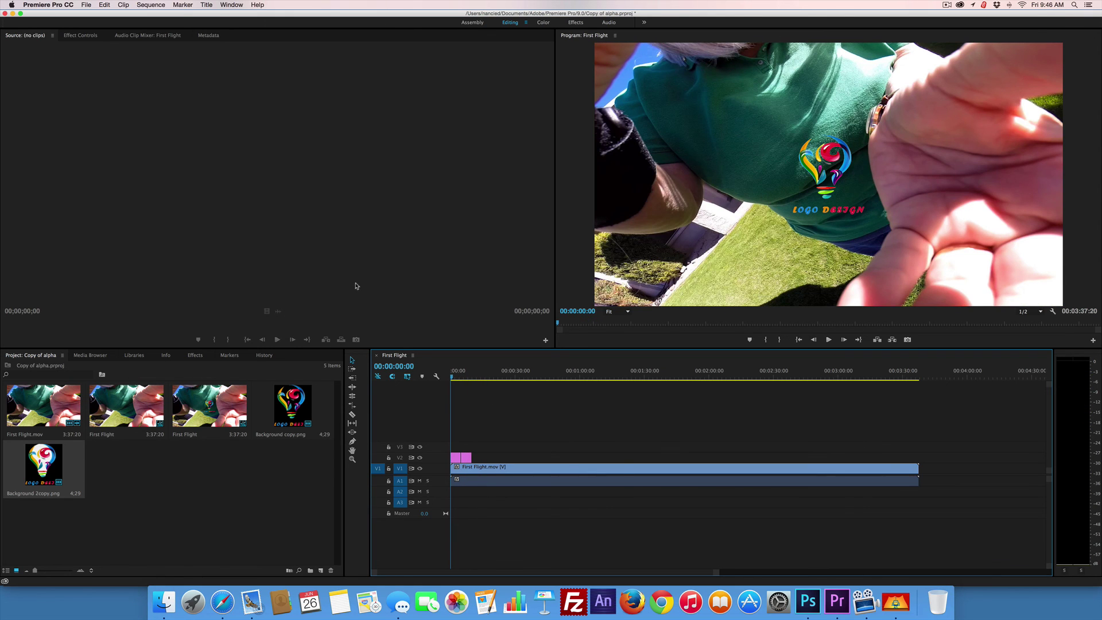